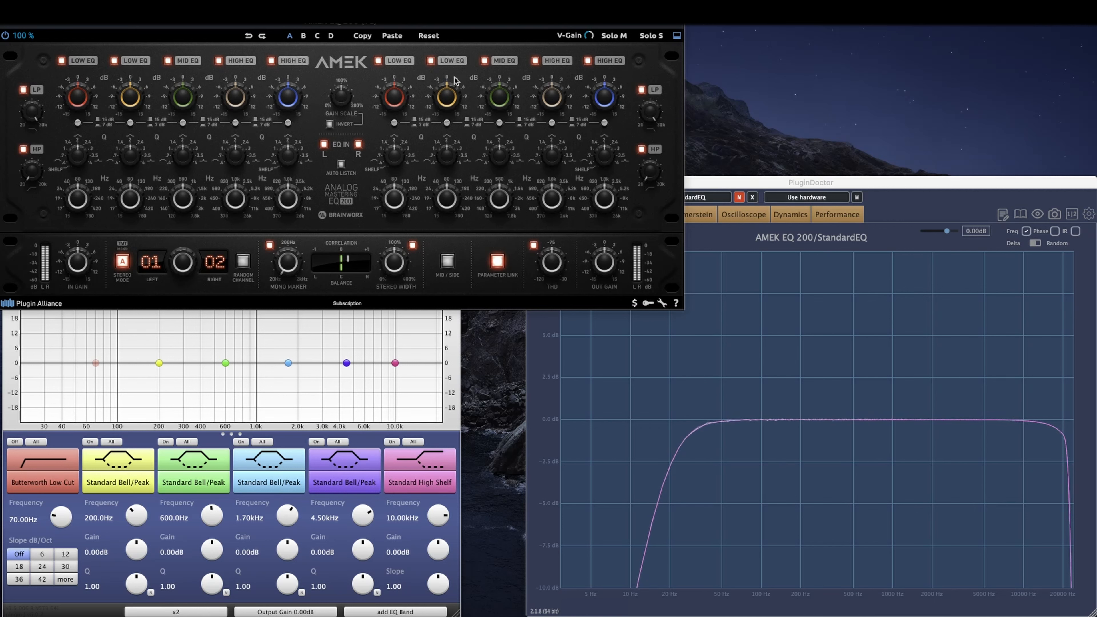
# Switch off the LP and HP filters on the AMEK EQ 200 and set its Stereo Mode to D.
pyautogui.click(24, 90)
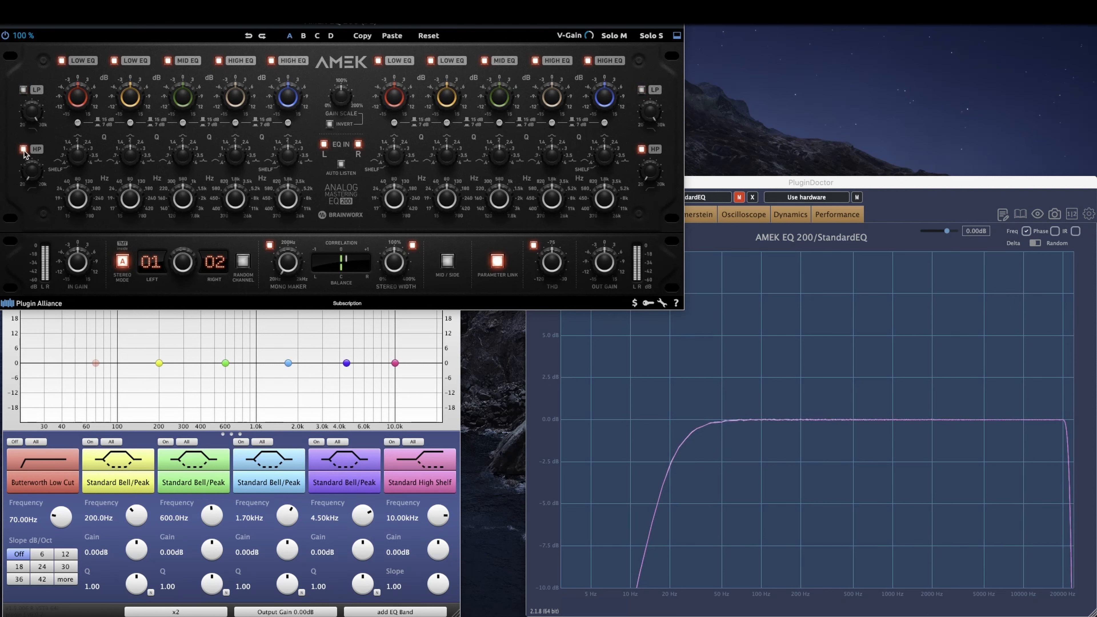
pyautogui.click(23, 149)
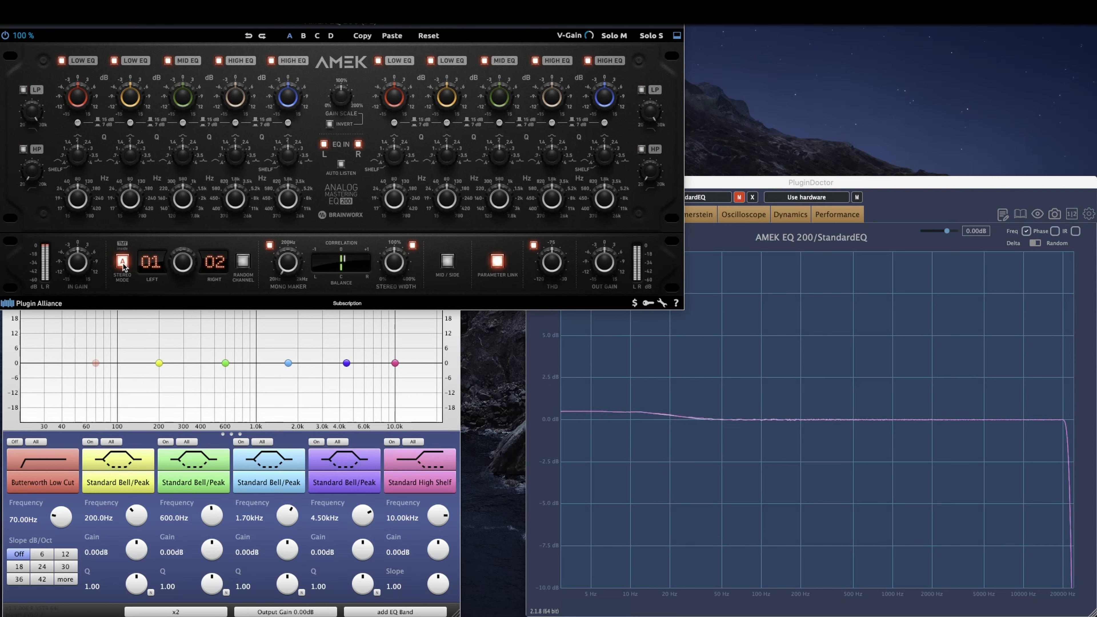
pyautogui.click(123, 262)
# Turn off the AMEK EQ 200's Mono Maker and Stereo Width sections and turn its V-Gain down.
pyautogui.click(269, 245)
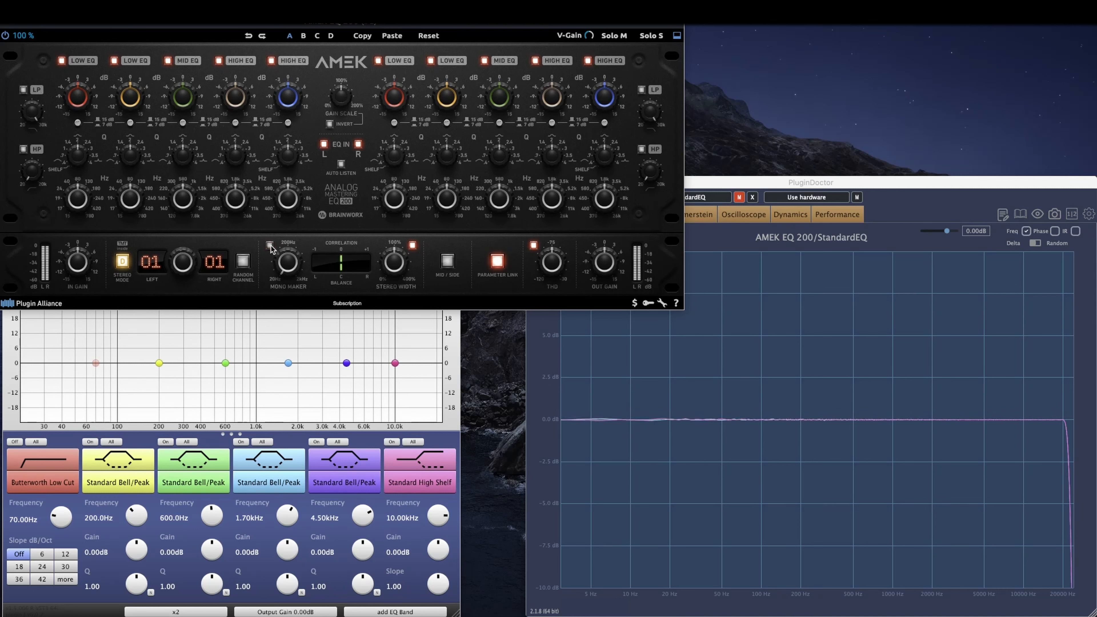
pyautogui.click(412, 245)
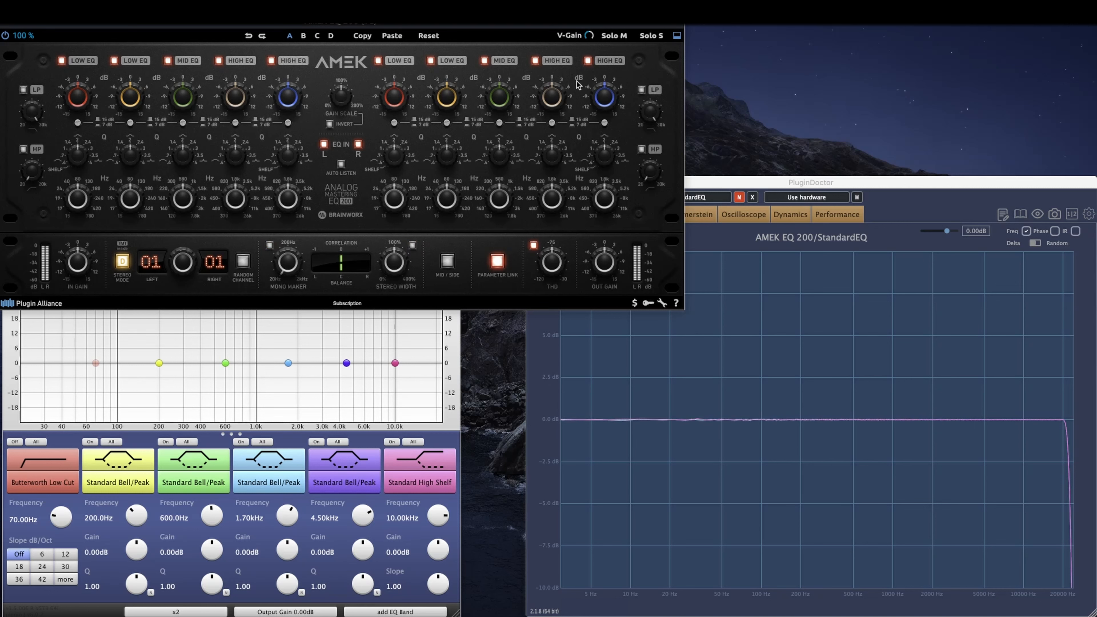
pyautogui.moveTo(588, 34); pyautogui.dragTo(588, 78)
# Check the AMEK EQ 200's distortion with PluginDoctor's harmonic analysis and Hammerstein measurements.
pyautogui.click(719, 178)
pyautogui.click(644, 214)
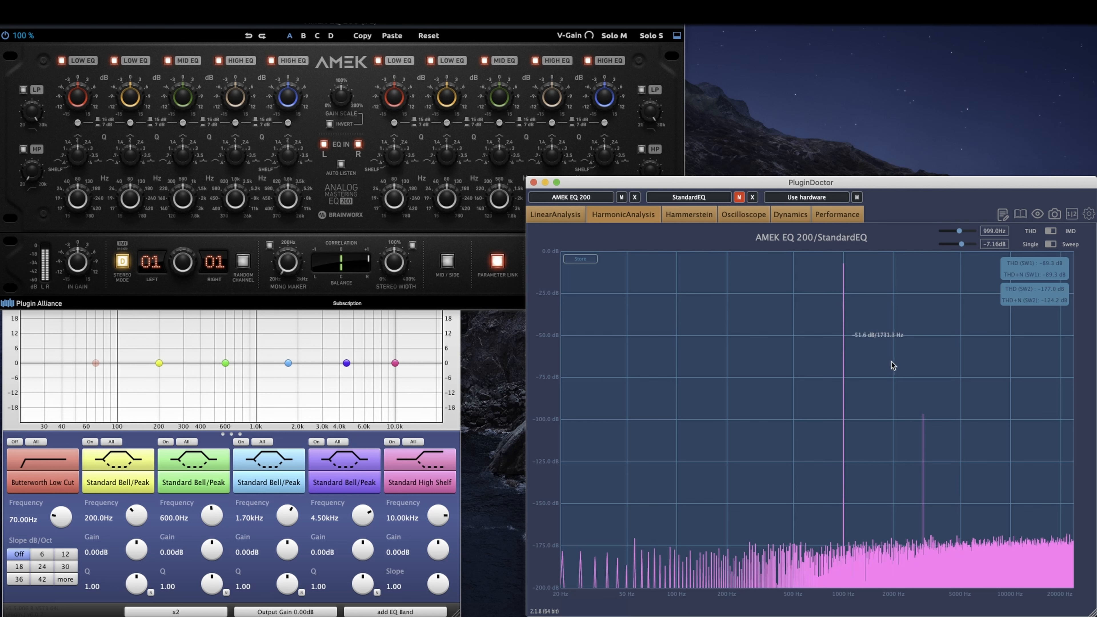
pyautogui.click(687, 218)
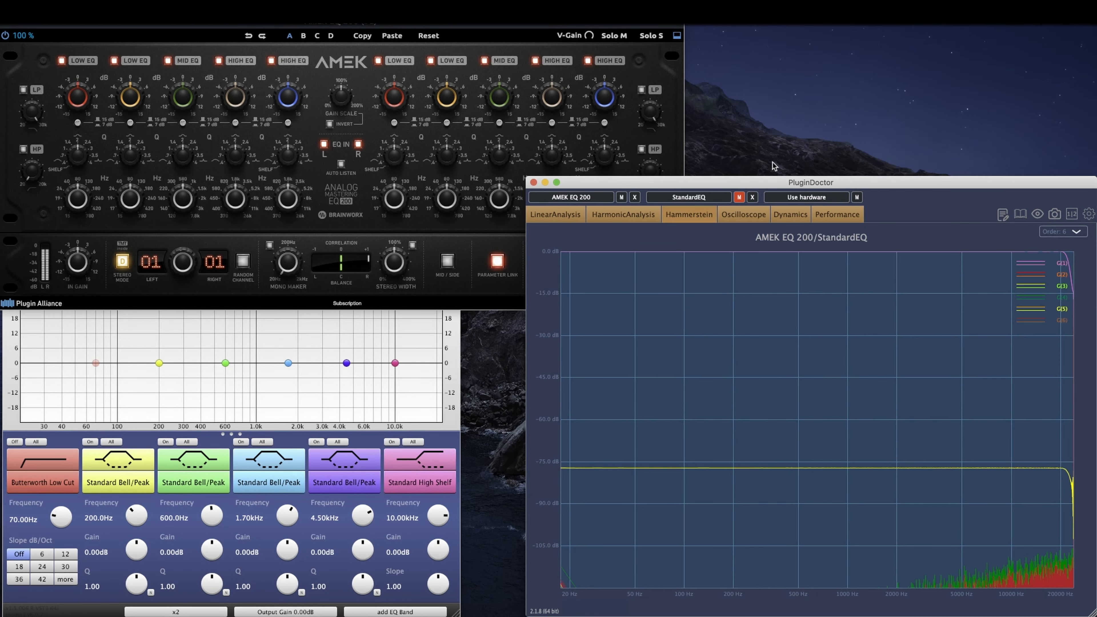
# Inspect the linear analysis of the AMEK EQ 200 as frequency, phase and impulse response, returning to the frequency plot.
pyautogui.click(560, 215)
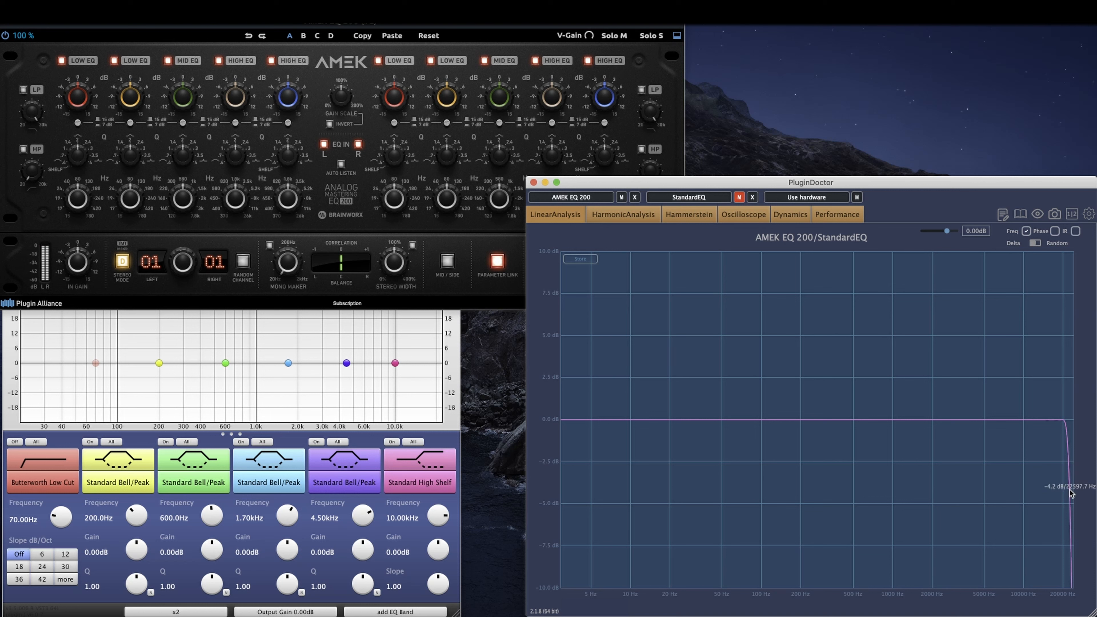
pyautogui.click(1054, 231)
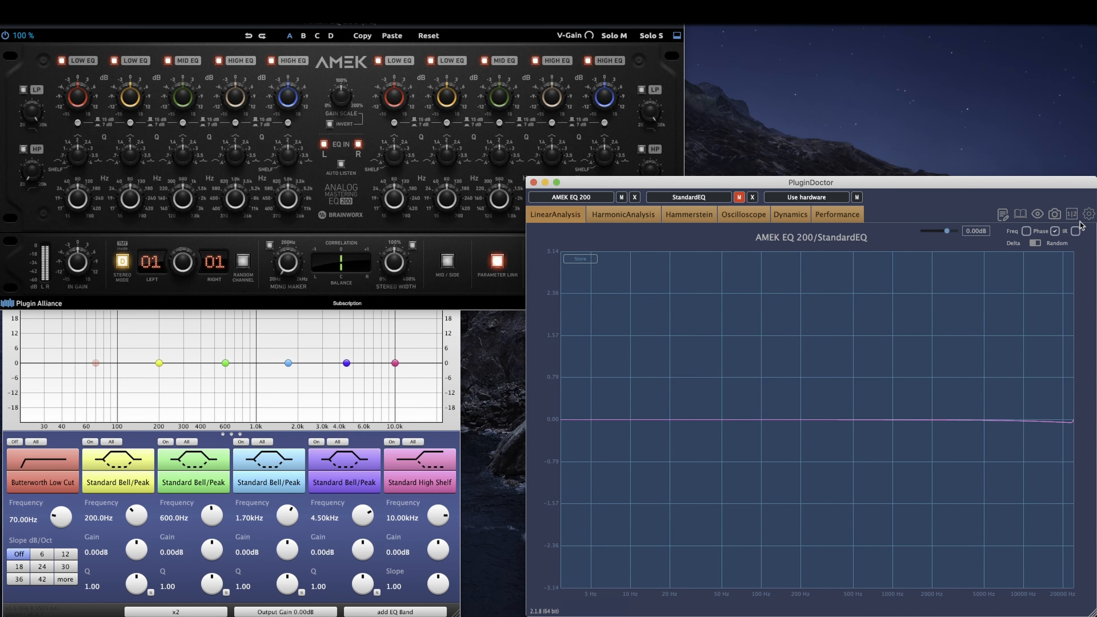
pyautogui.click(1074, 231)
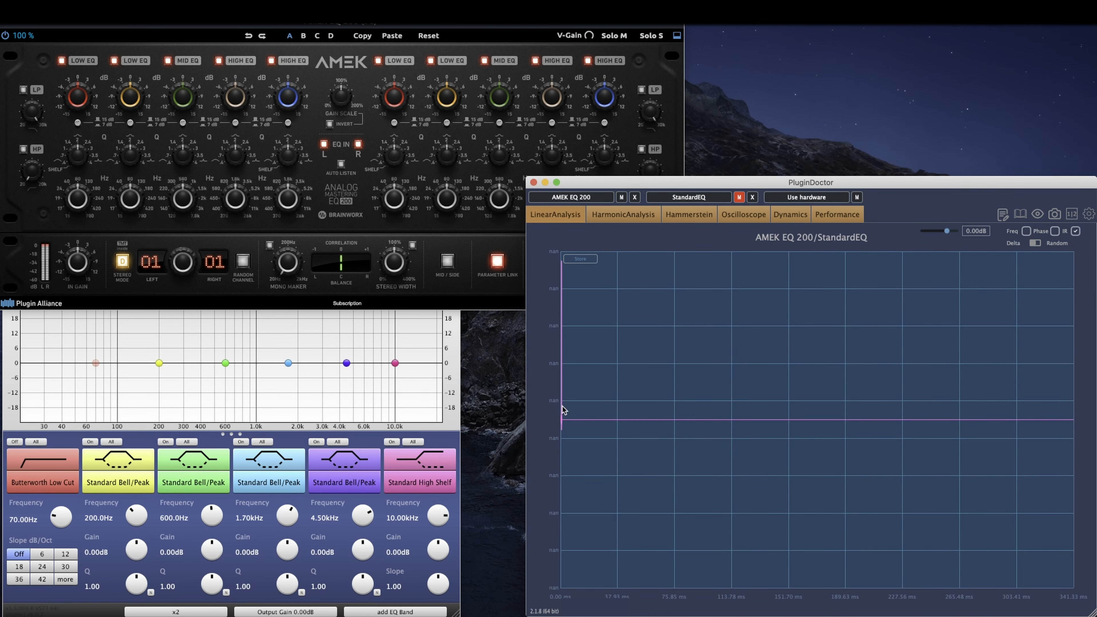
pyautogui.moveTo(562, 408); pyautogui.dragTo(607, 453)
pyautogui.moveTo(550, 339); pyautogui.dragTo(588, 410)
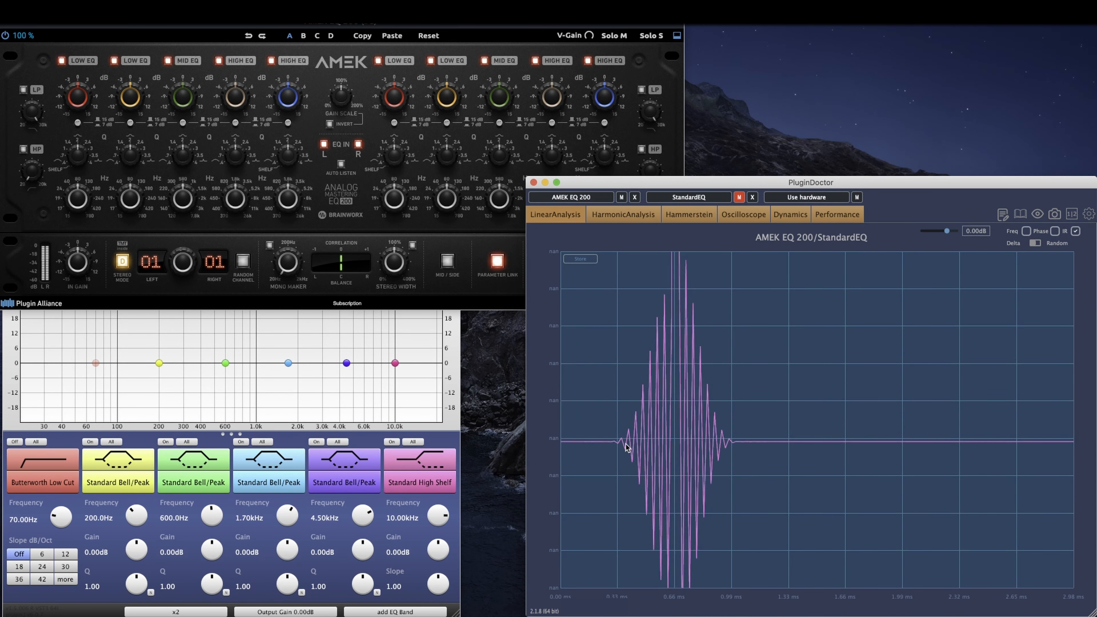
pyautogui.doubleClick(812, 396)
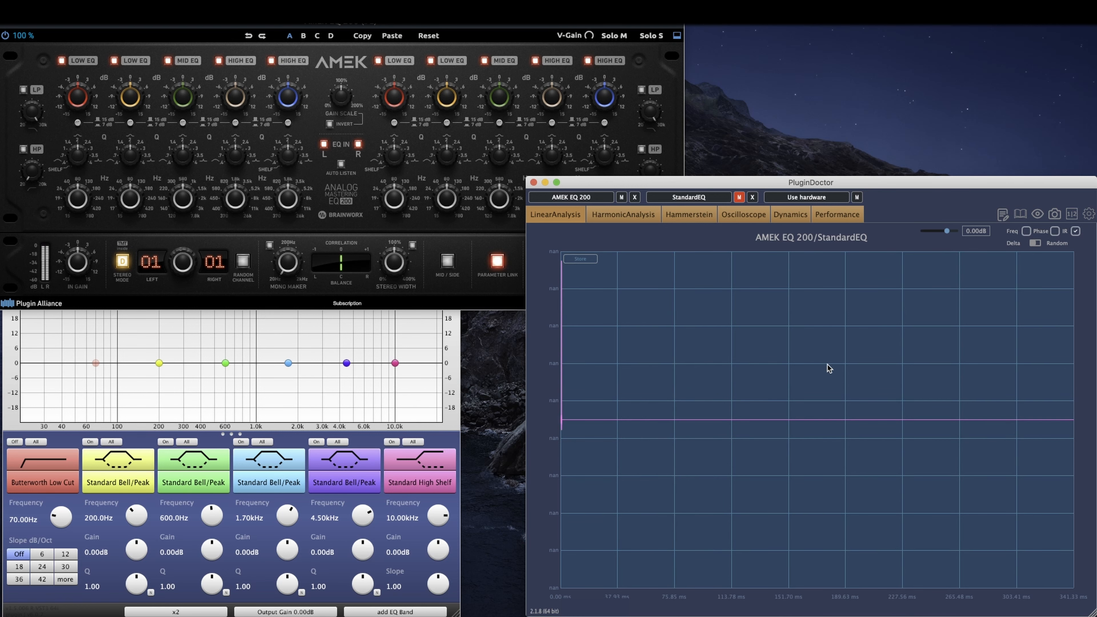
pyautogui.click(1026, 231)
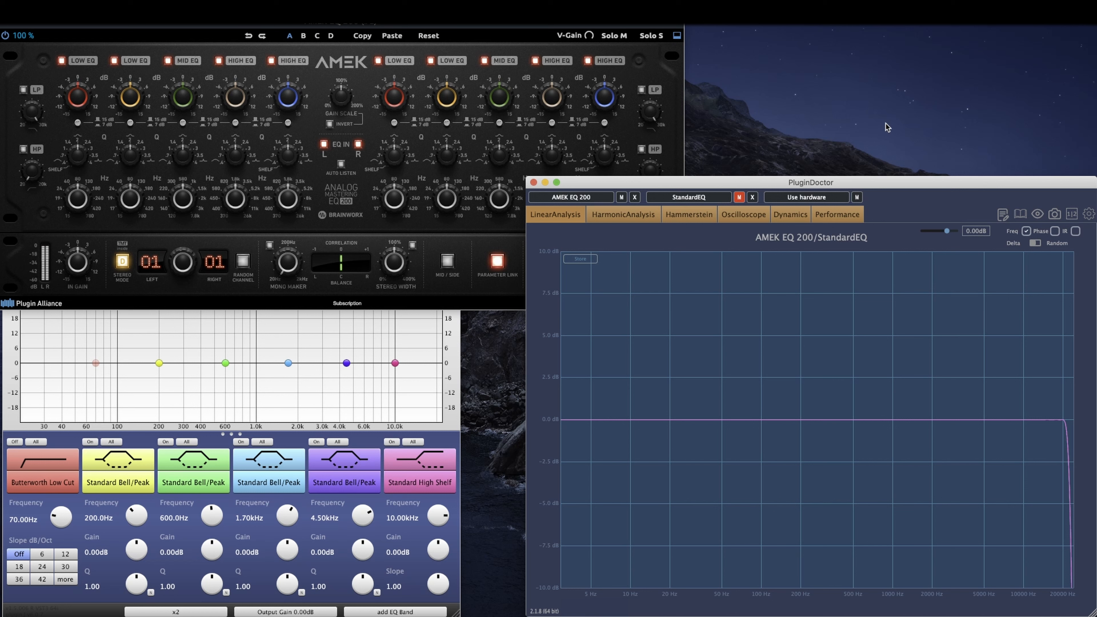
# Boost the first HIGH EQ band on the AMEK EQ 200 by about 7 dB near 10 kHz.
pyautogui.click(766, 99)
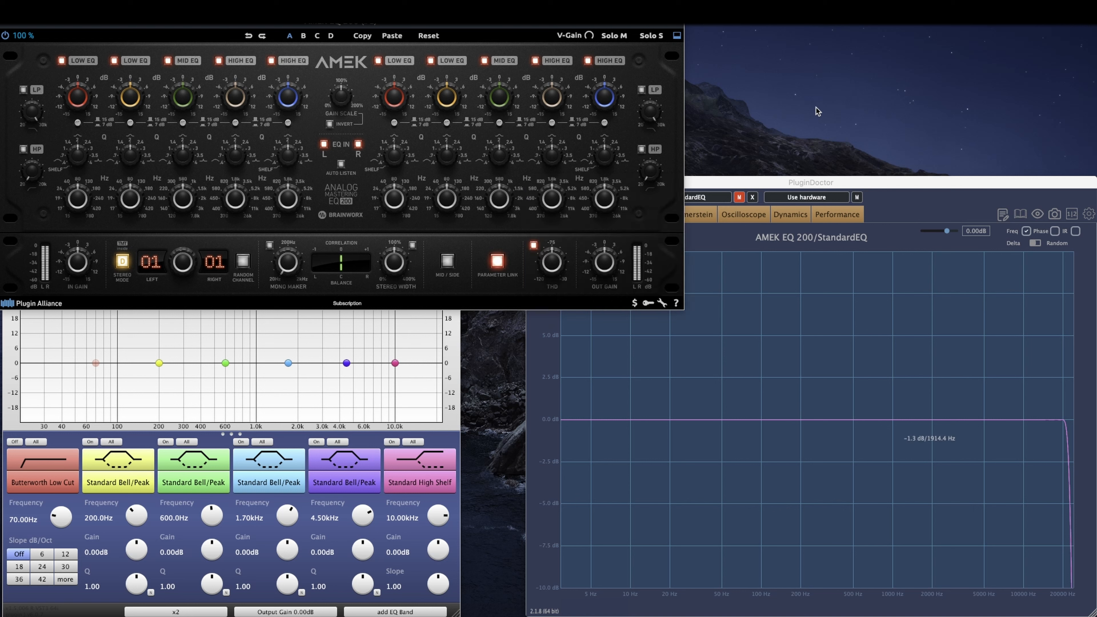
pyautogui.moveTo(242, 101); pyautogui.dragTo(247, 99)
pyautogui.moveTo(230, 199); pyautogui.dragTo(252, 154)
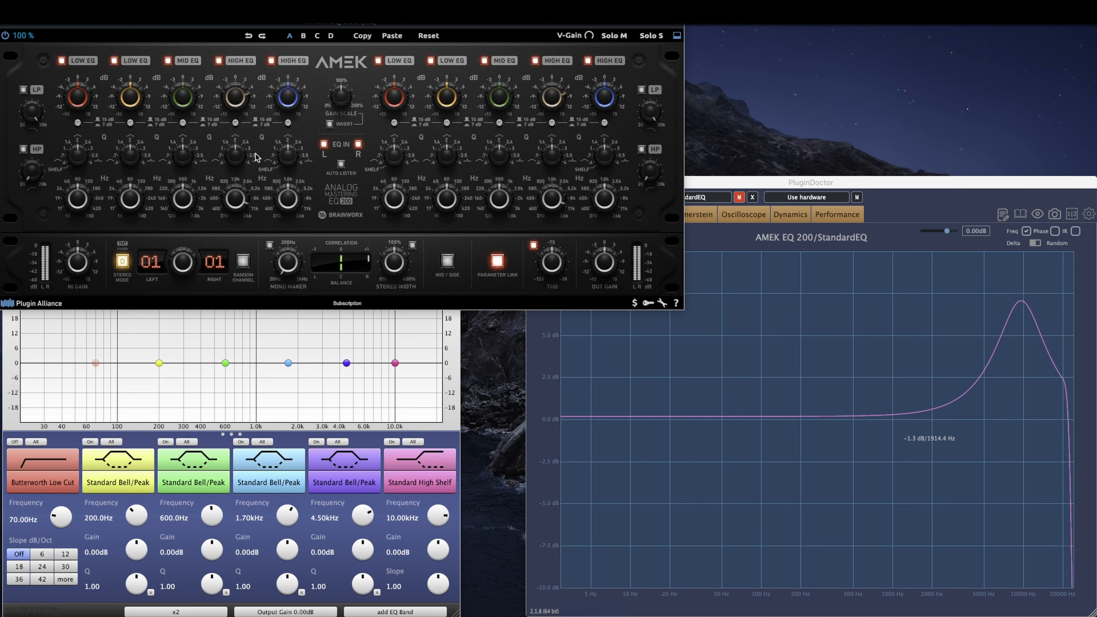
# Unmute StandardEQ in the analyzer and move its light blue bell band to 9.57 kHz with 6.89 dB gain.
pyautogui.click(735, 200)
pyautogui.moveTo(288, 363); pyautogui.dragTo(391, 346)
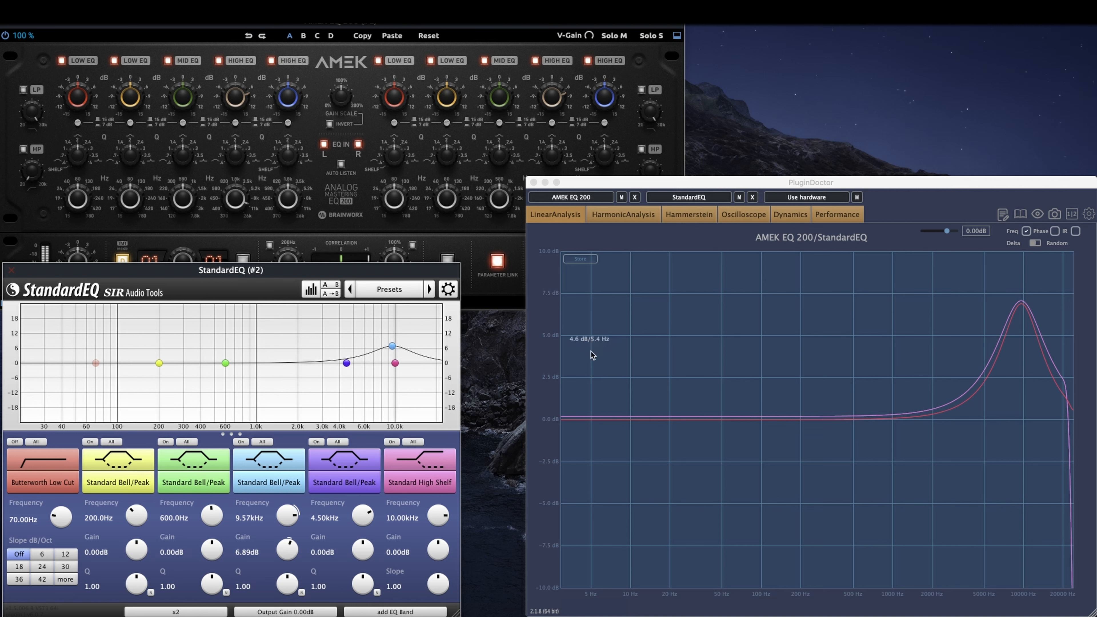
# Set StandardEQ's output gain to 0.21 dB to match the low-frequency level of the AMEK curve.
pyautogui.moveTo(630, 404); pyautogui.dragTo(716, 459)
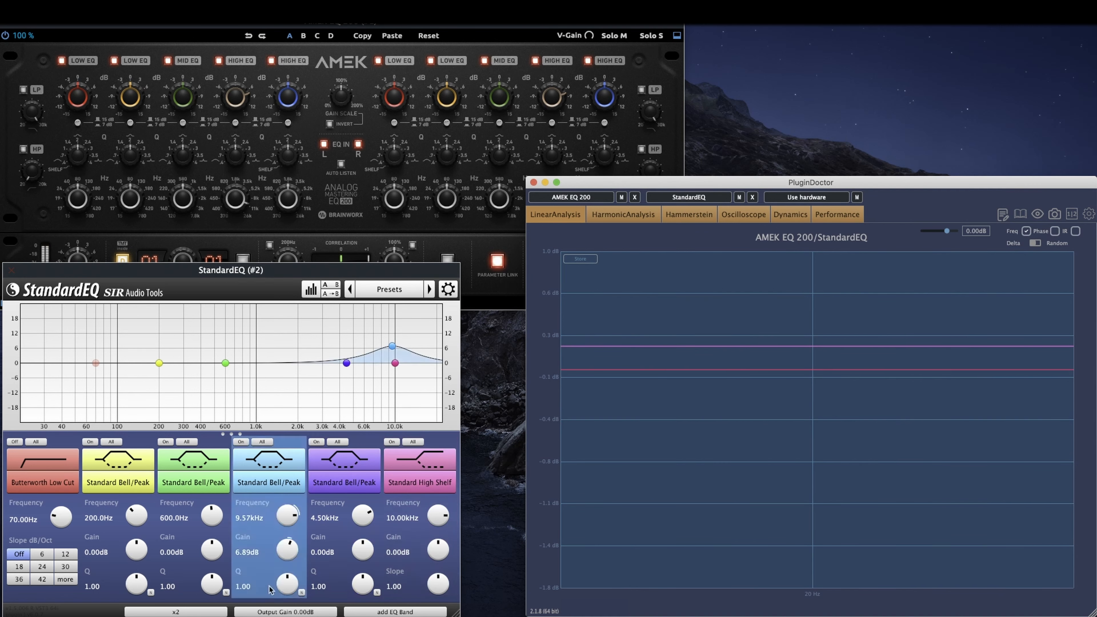
pyautogui.click(267, 611)
pyautogui.moveTo(267, 442); pyautogui.dragTo(267, 446)
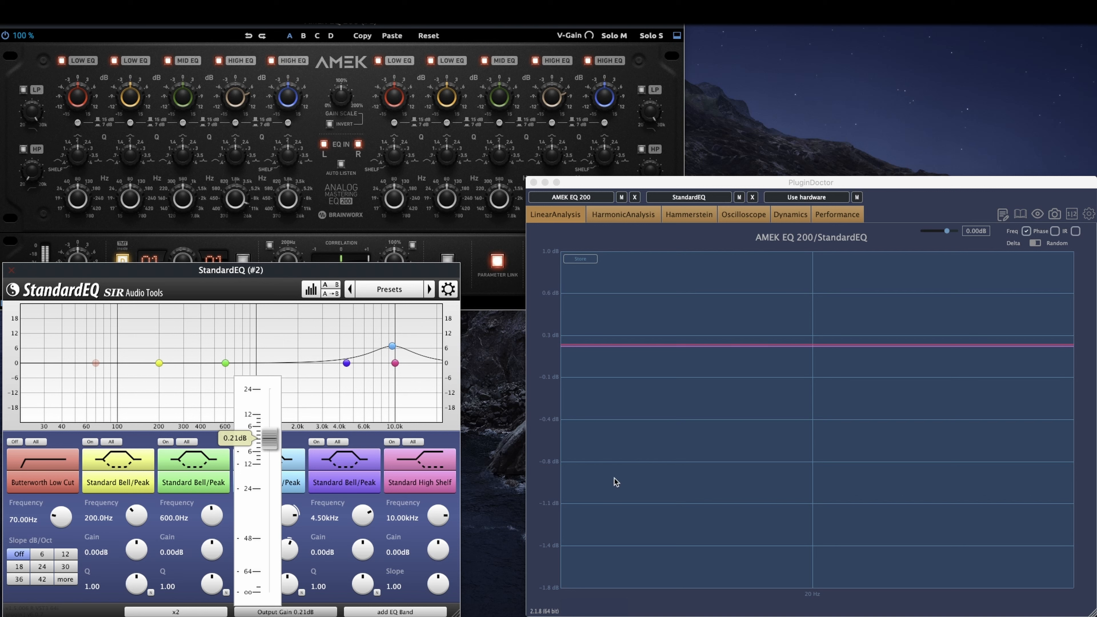
pyautogui.click(678, 474)
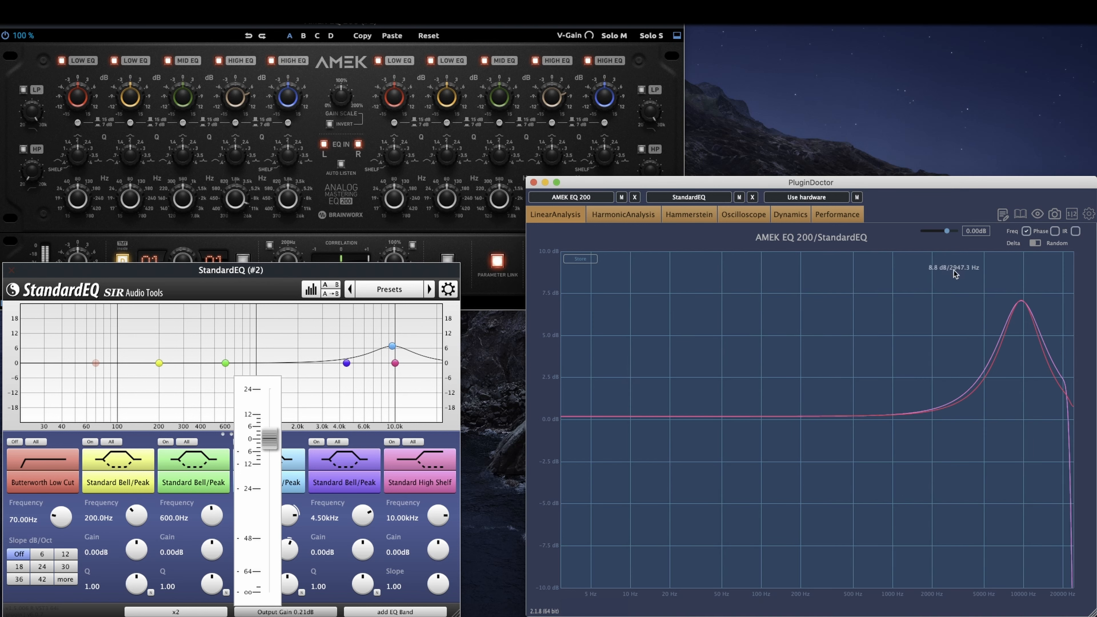
# Refine StandardEQ's light blue bell band to 9.53 kHz, 6.86 dB gain and a Q of 0.86.
pyautogui.moveTo(893, 285); pyautogui.dragTo(1074, 443)
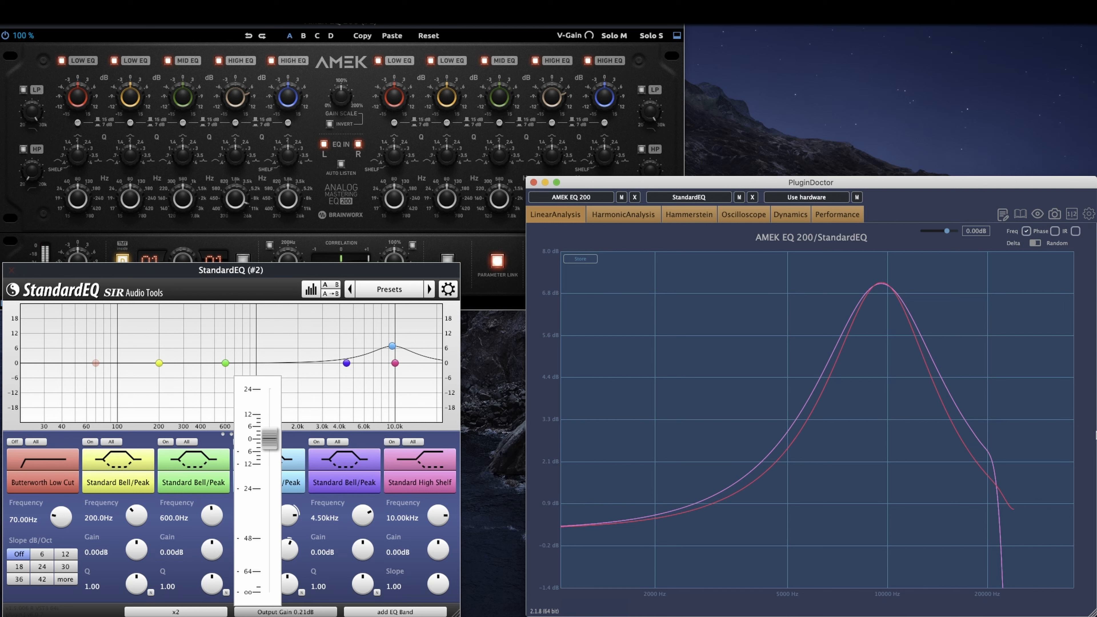
pyautogui.click(442, 431)
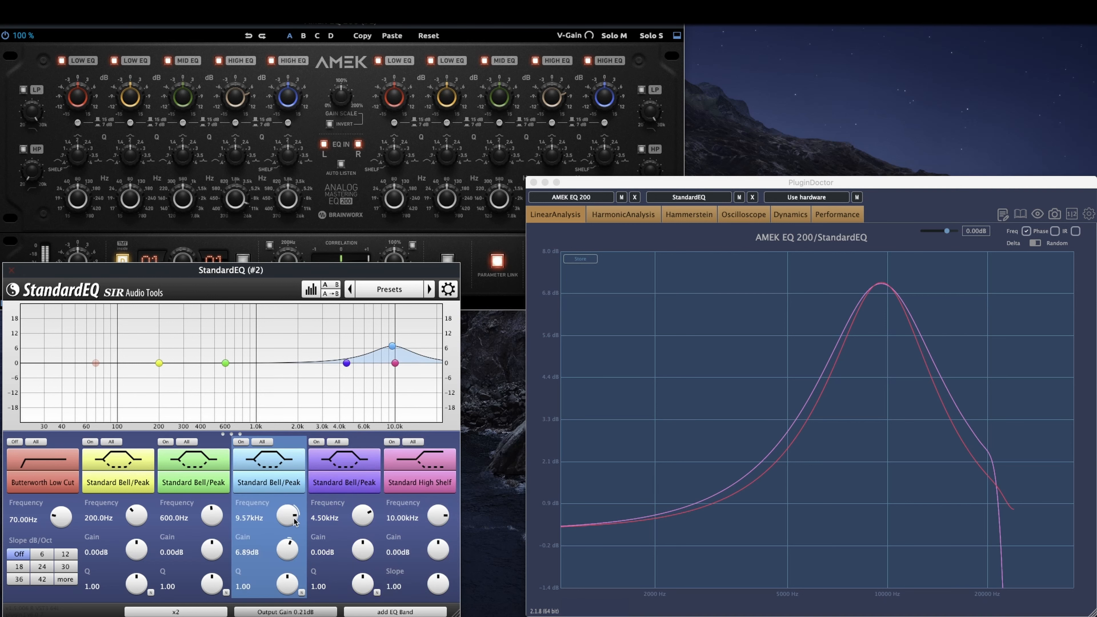
pyautogui.moveTo(294, 518); pyautogui.dragTo(294, 520)
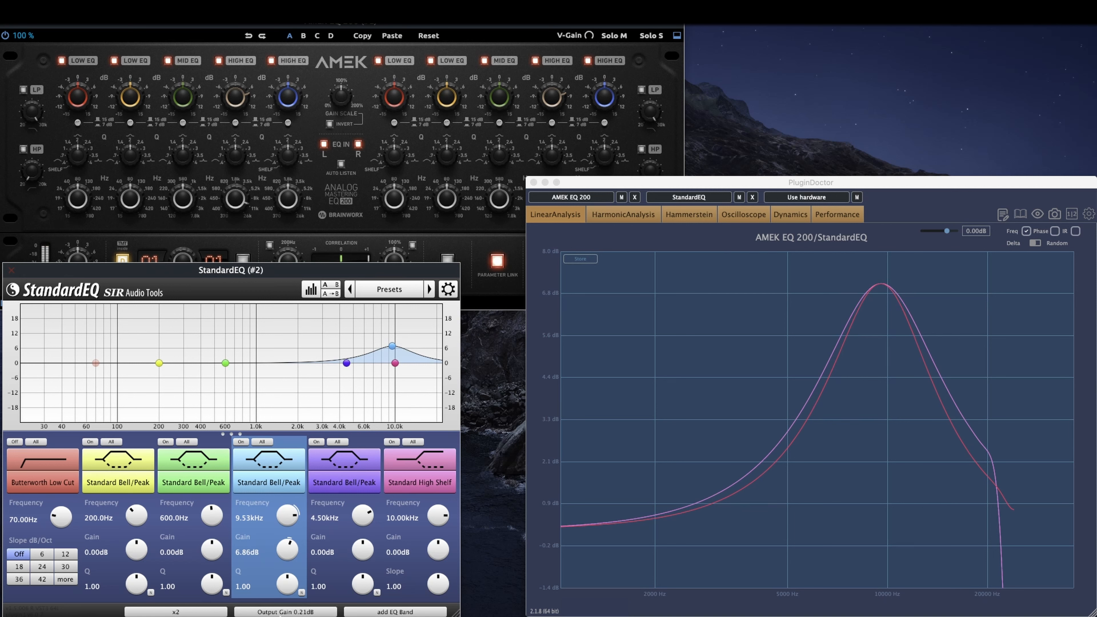
pyautogui.moveTo(287, 588); pyautogui.dragTo(286, 595)
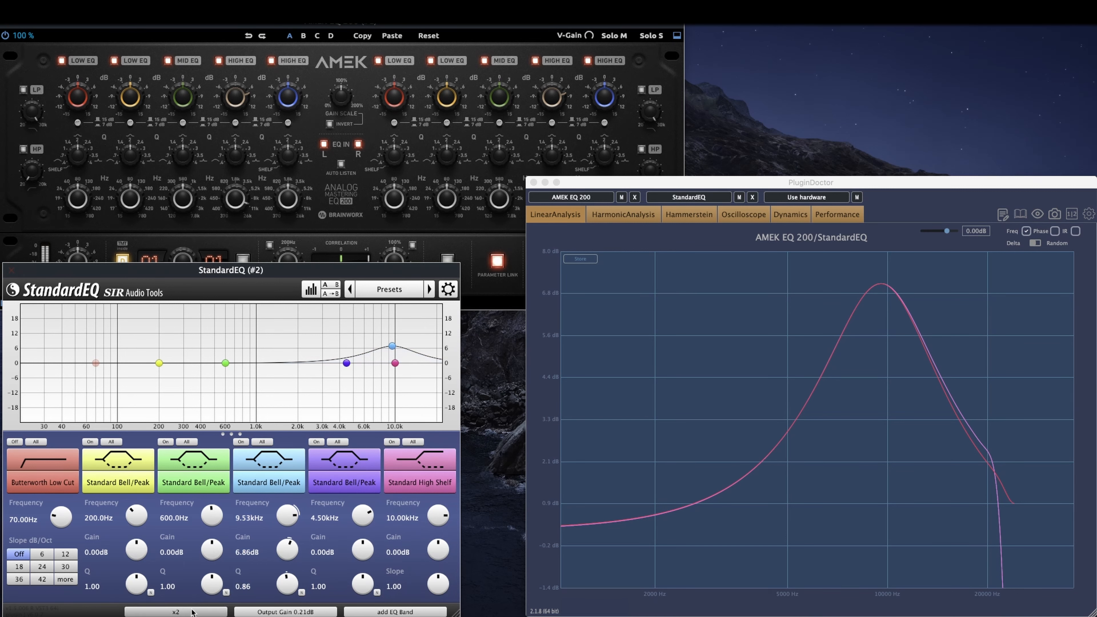
# Set StandardEQ's oversampling factor to x8 and the light blue bell band's Q to 0.89.
pyautogui.click(176, 611)
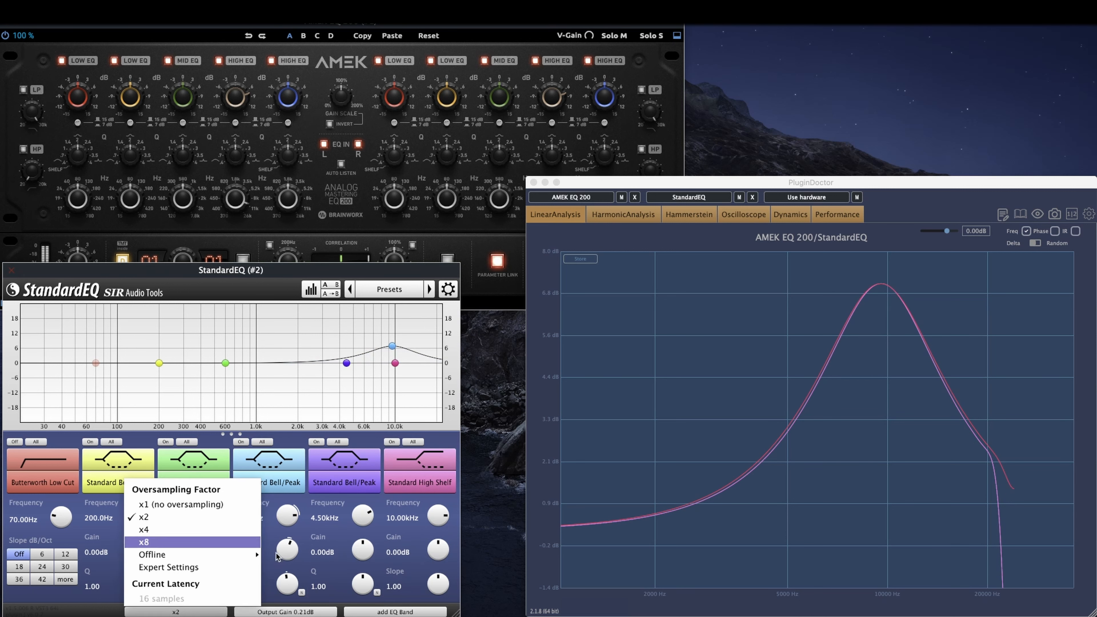
pyautogui.click(157, 542)
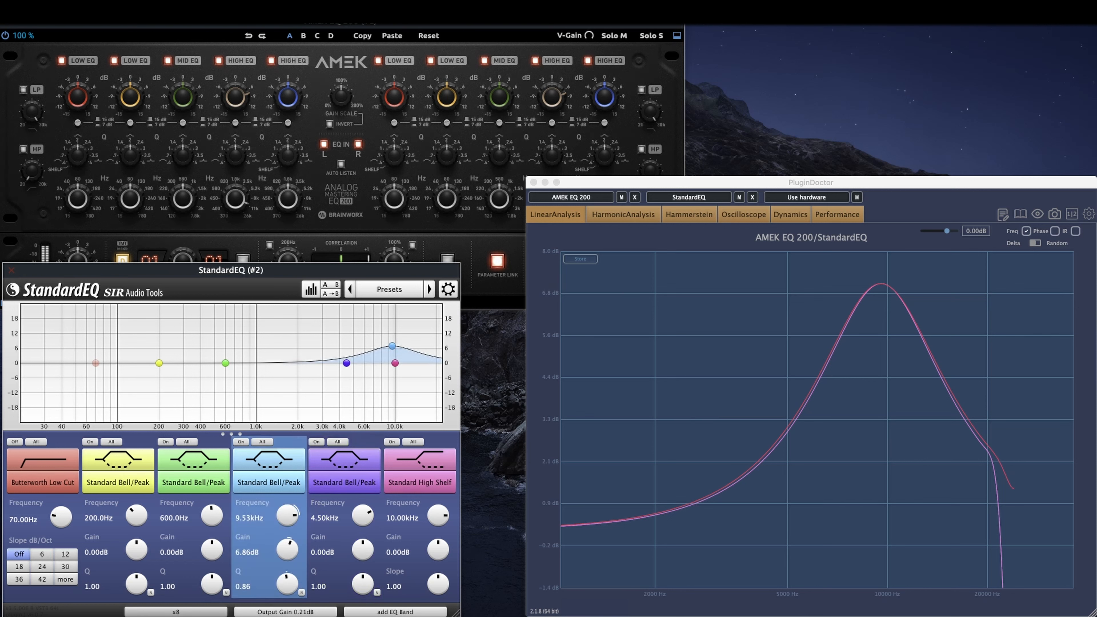
pyautogui.moveTo(287, 584); pyautogui.dragTo(287, 579)
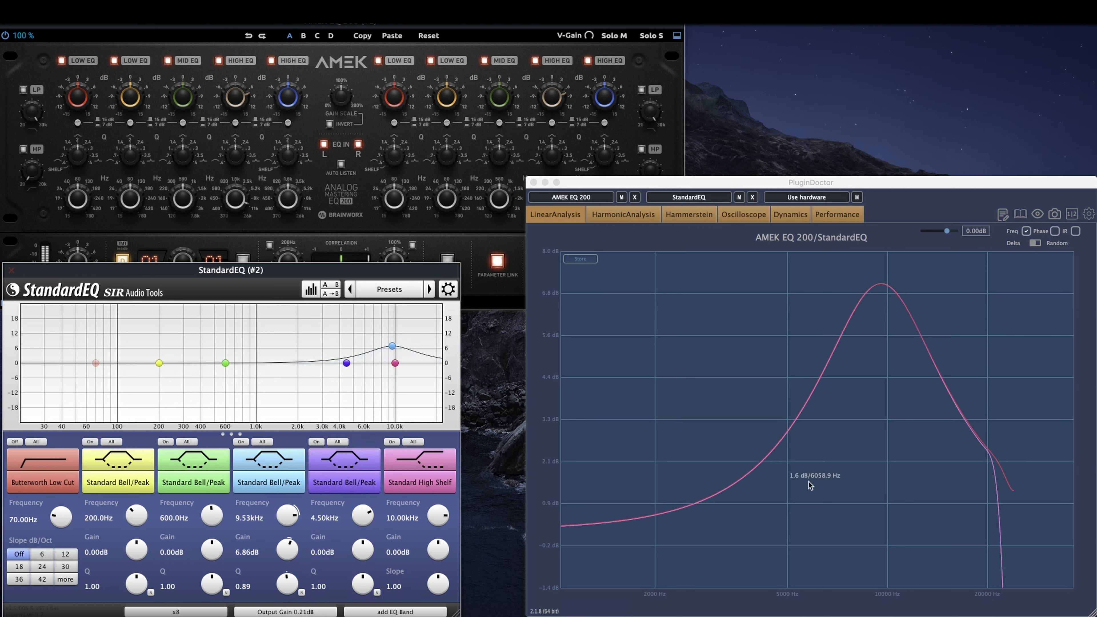
# Set StandardEQ's oversampling factor to x4 and the light blue bell band's frequency to 9.56 kHz.
pyautogui.moveTo(723, 267); pyautogui.dragTo(1009, 550)
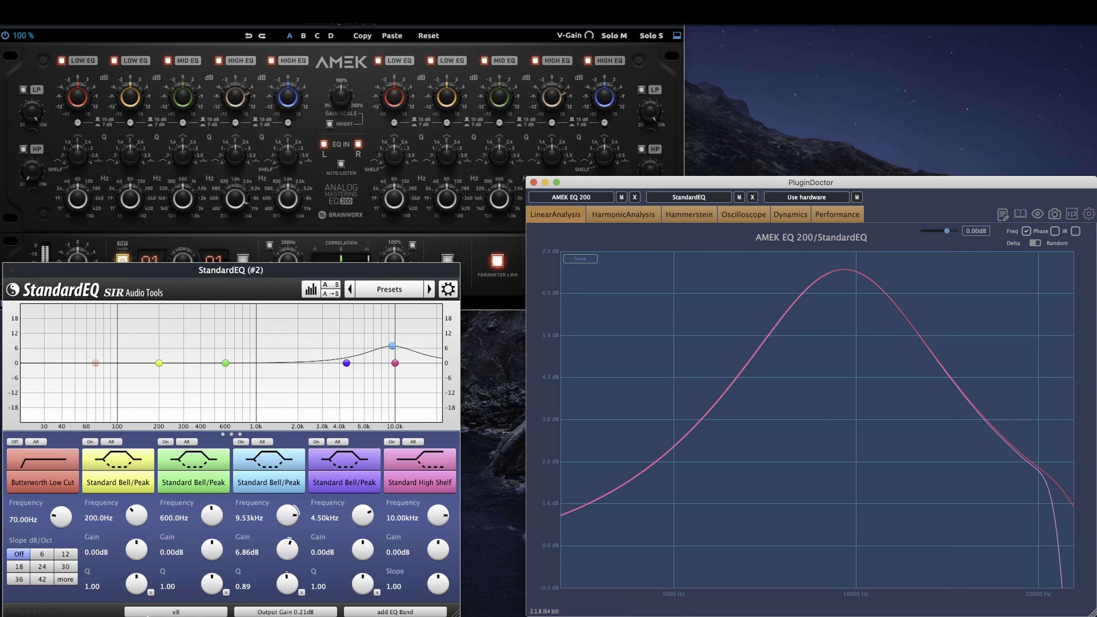
pyautogui.click(168, 612)
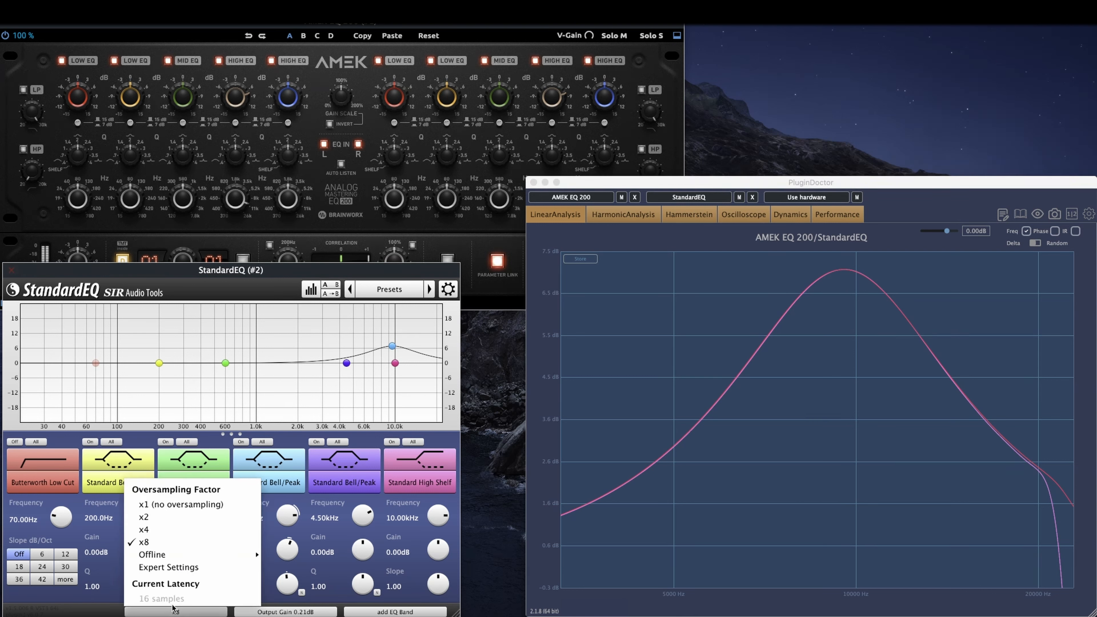
pyautogui.click(187, 529)
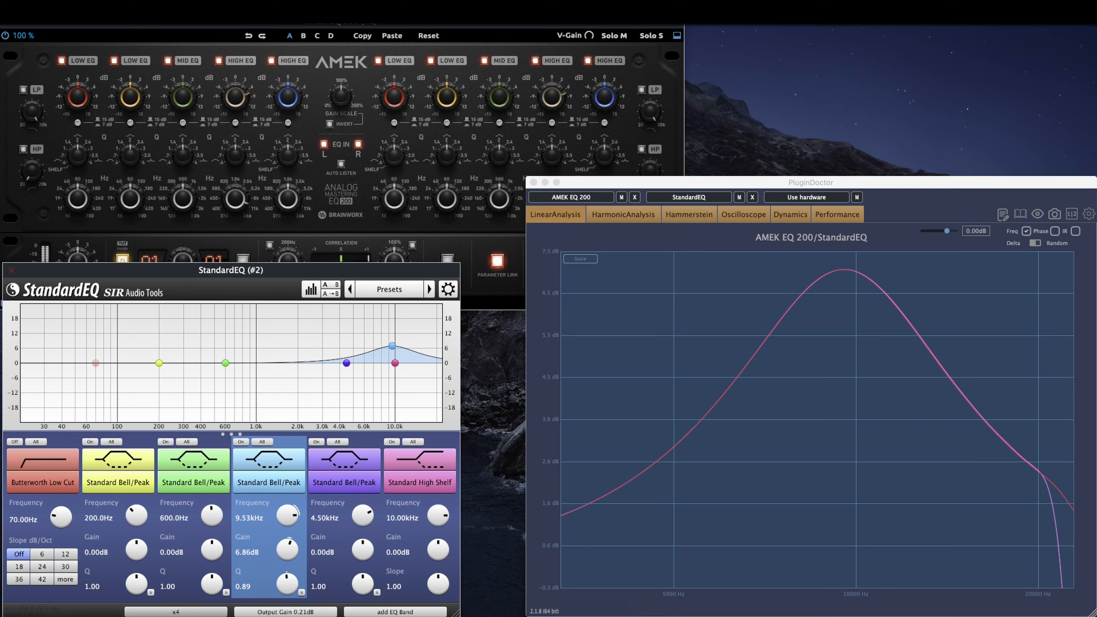
pyautogui.moveTo(286, 515); pyautogui.dragTo(287, 513)
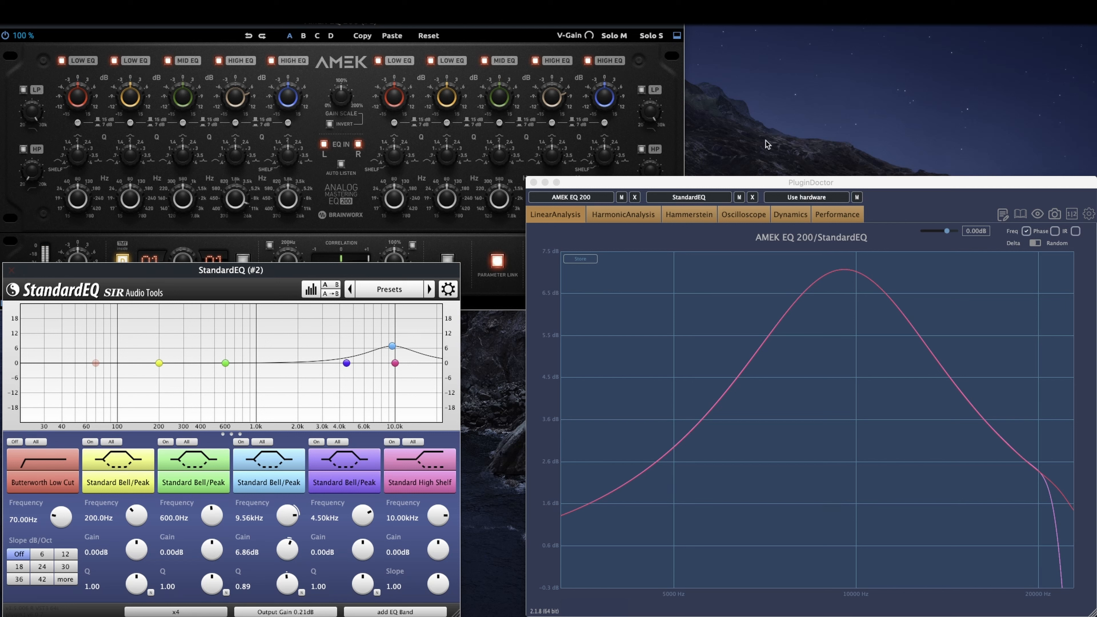
# Mute StandardEQ in the analyzer and reset the AMEK EQ 200's first HIGH EQ band gain to 0 dB.
pyautogui.click(739, 197)
pyautogui.click(552, 96)
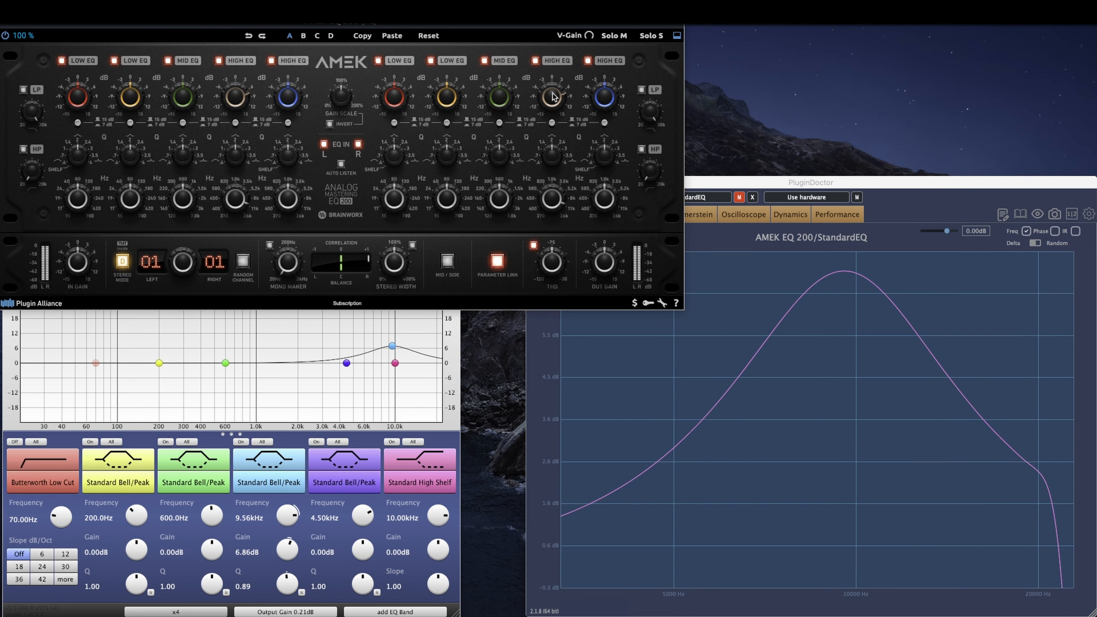
pyautogui.click(725, 182)
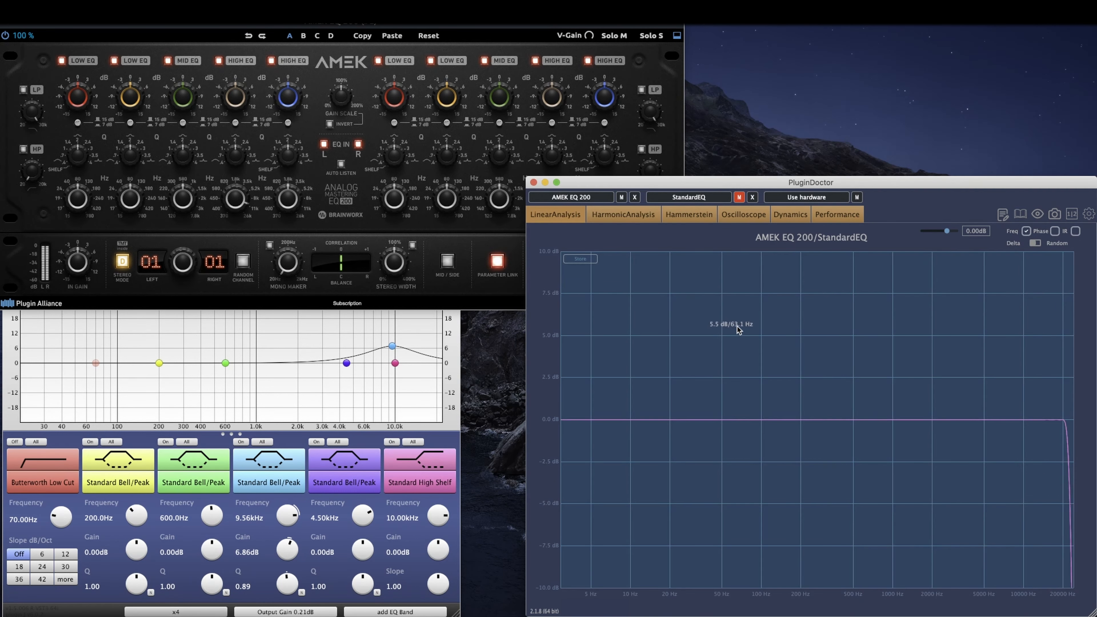
# Examine the AMEK EQ 200's neutral frequency response around 0 dB up close in the linear analysis.
pyautogui.moveTo(546, 402); pyautogui.dragTo(1081, 437)
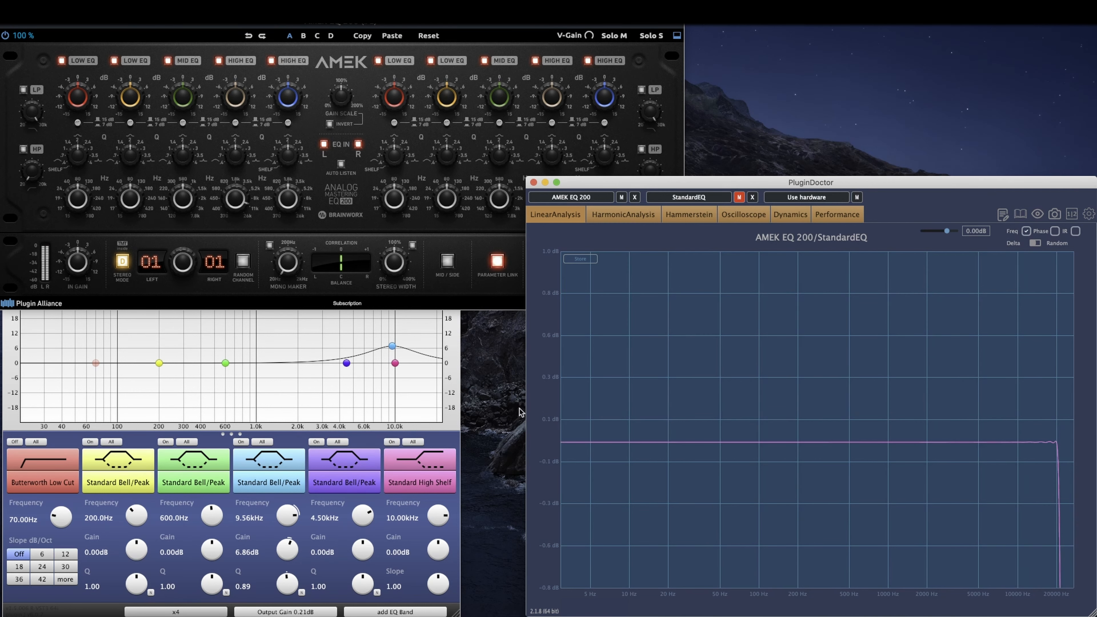
pyautogui.moveTo(545, 421); pyautogui.dragTo(1094, 470)
pyautogui.moveTo(536, 357); pyautogui.dragTo(1069, 458)
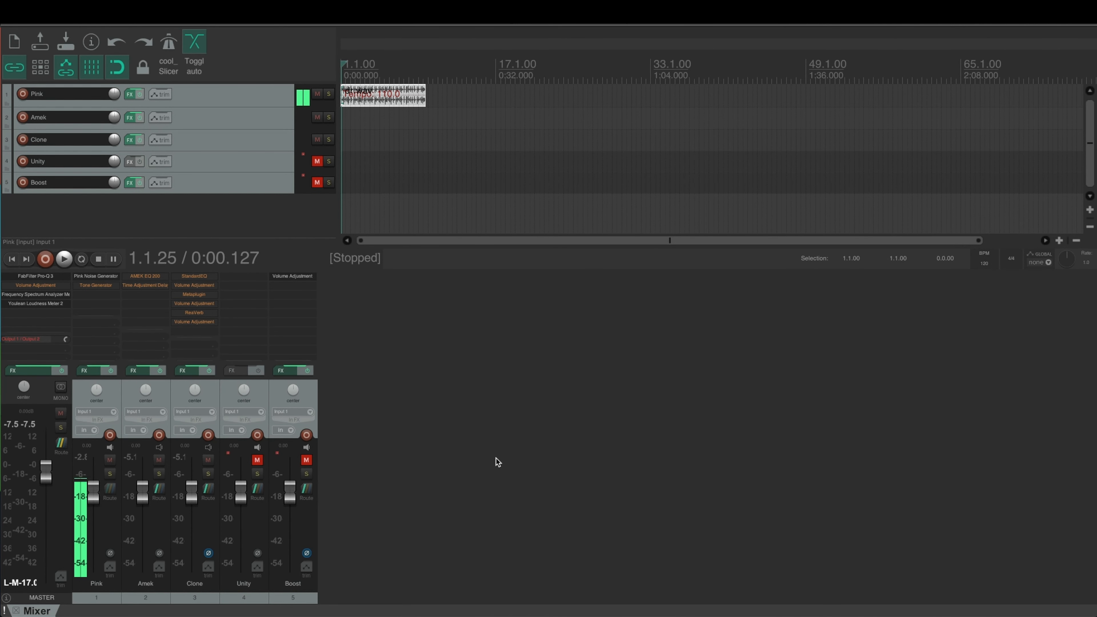
# Switch to REAPER and select the Pink track, followed by the Amek track.
pyautogui.click(98, 597)
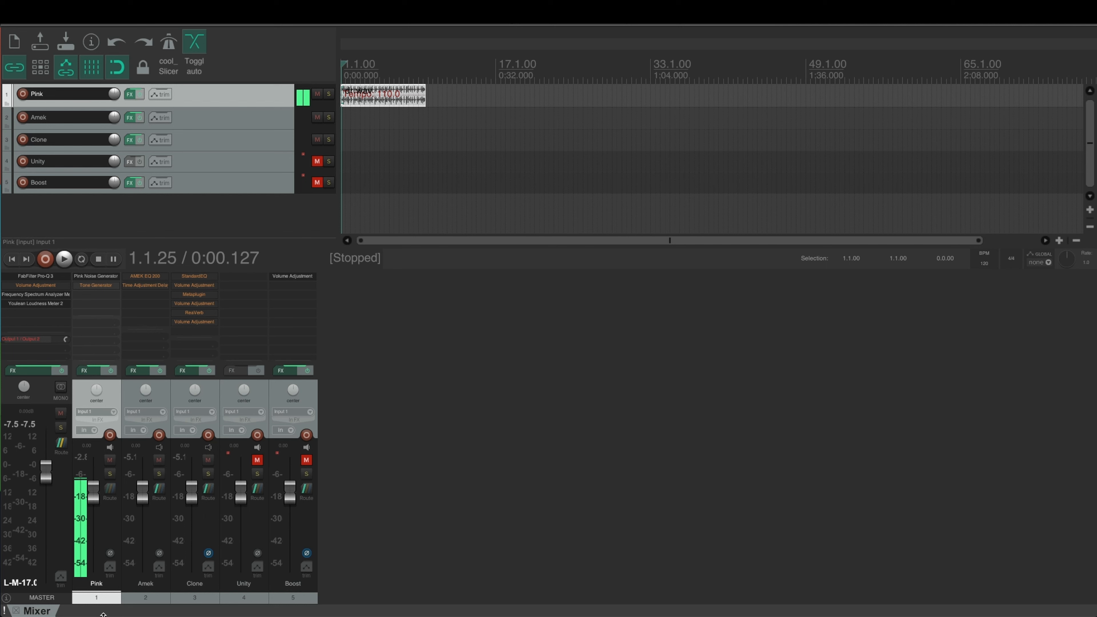
pyautogui.press('Down')
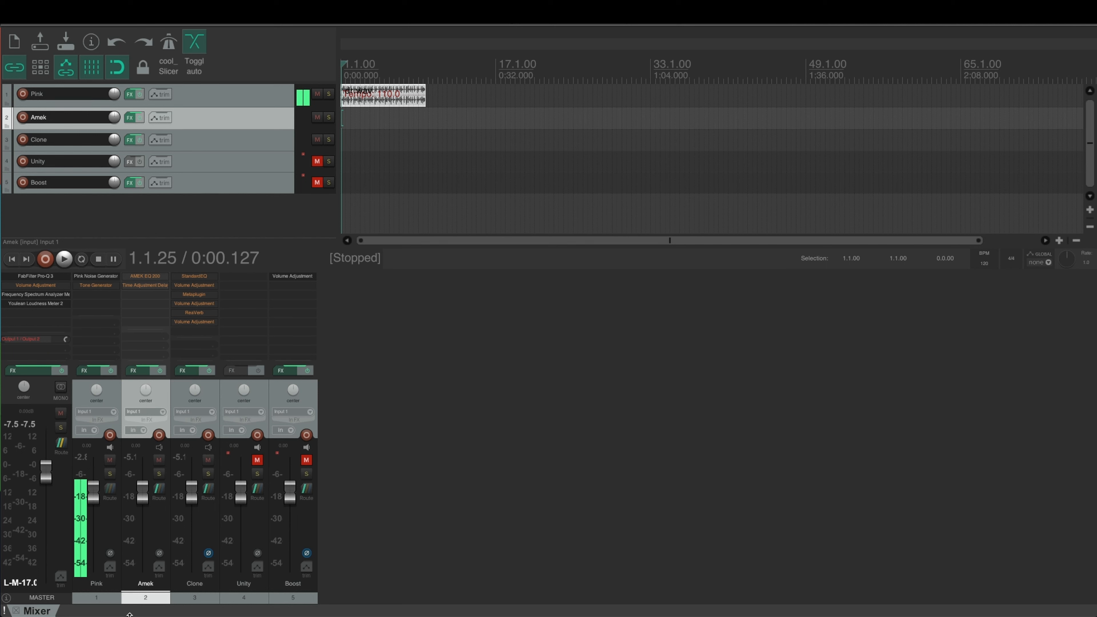
# Select the Clone track and route sends from the Pink track to both the Amek and Clone tracks.
pyautogui.press('Down')
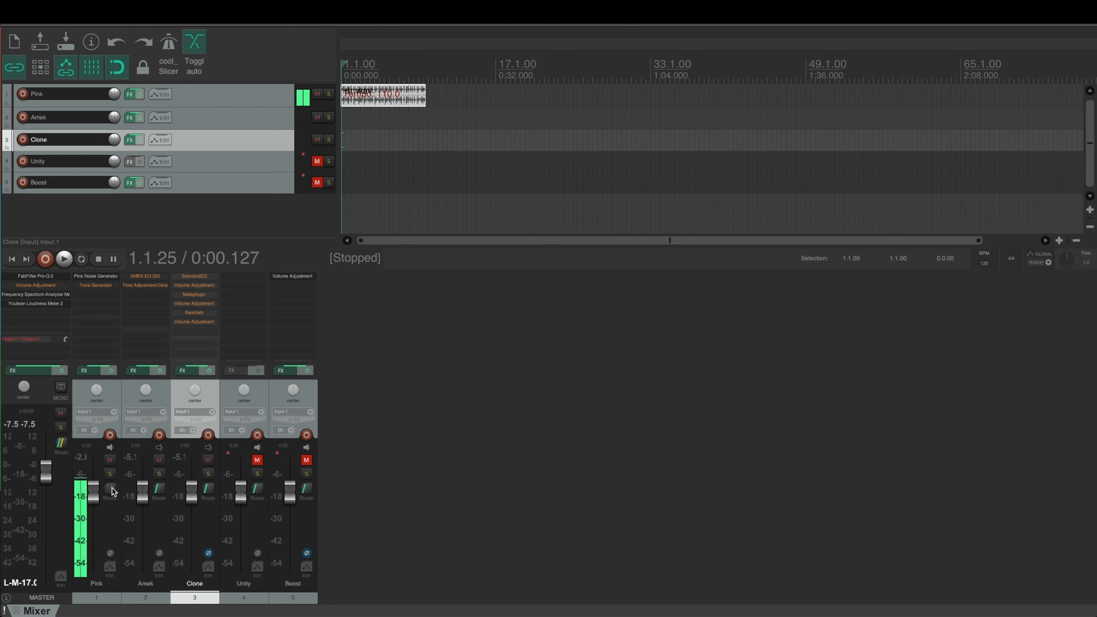
pyautogui.moveTo(161, 488)
pyautogui.mouseDown()
pyautogui.moveTo(135, 491)
pyautogui.moveTo(208, 490)
pyautogui.mouseUp()
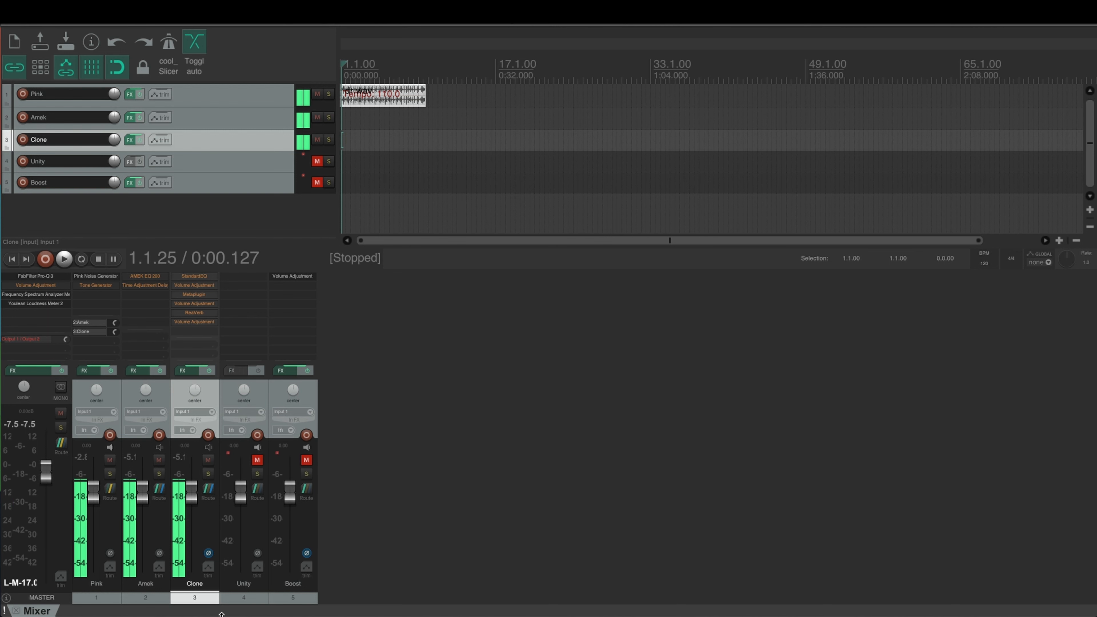
# Reset the master peak readout, then enable AMEK EQ 200 on the Amek track and open its plugin window.
pyautogui.click(34, 421)
pyautogui.keyDown('shift'); pyautogui.click(145, 278); pyautogui.keyUp('shift')
pyautogui.click(144, 278)
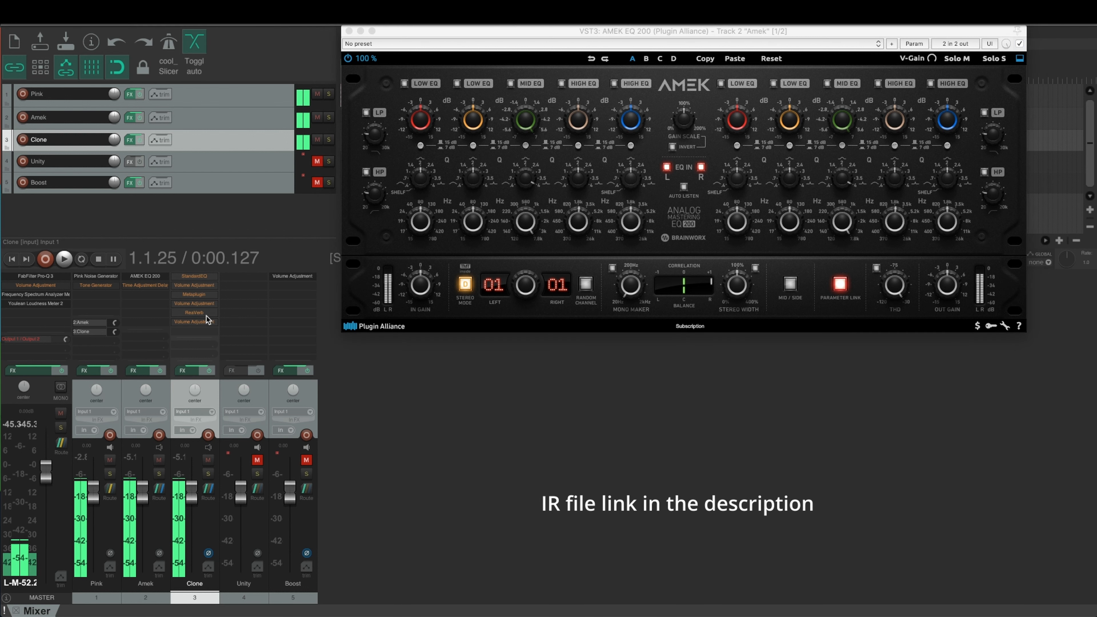
# Enable ReaVerb on the Clone track and Time Adjustment Delay on the Amek track, viewing their settings and closing the delay's window.
pyautogui.click(193, 312)
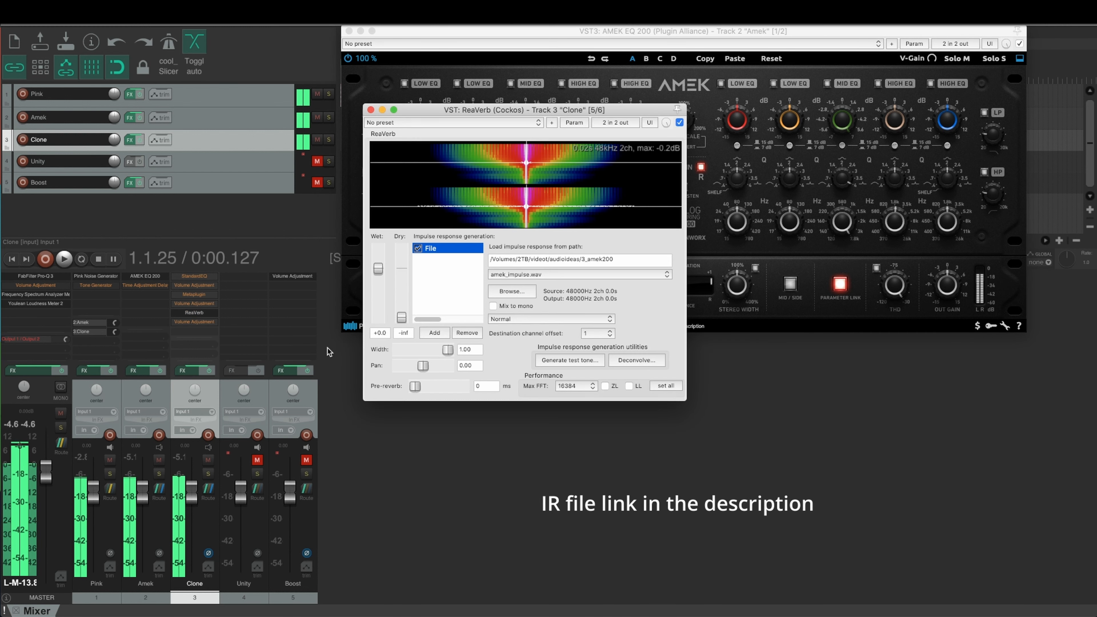
pyautogui.click(155, 285)
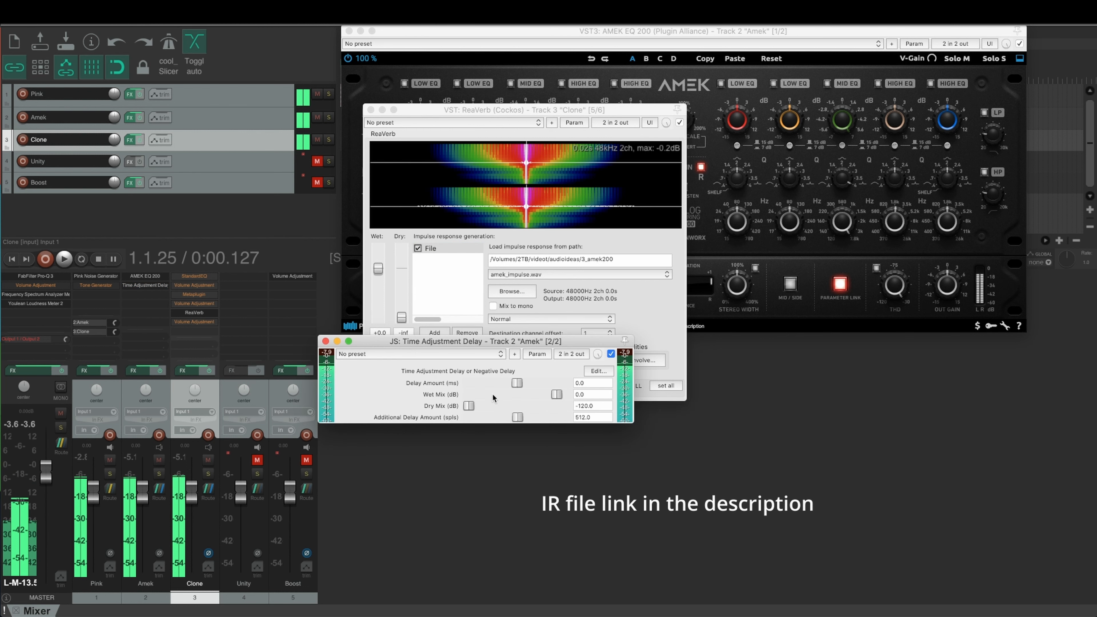
pyautogui.click(336, 343)
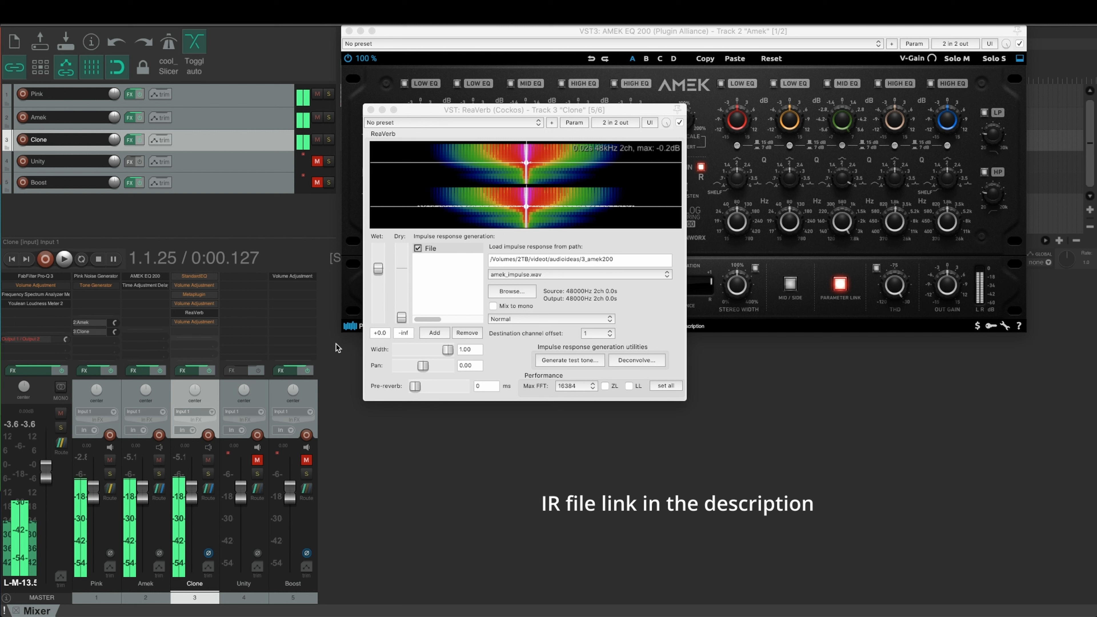